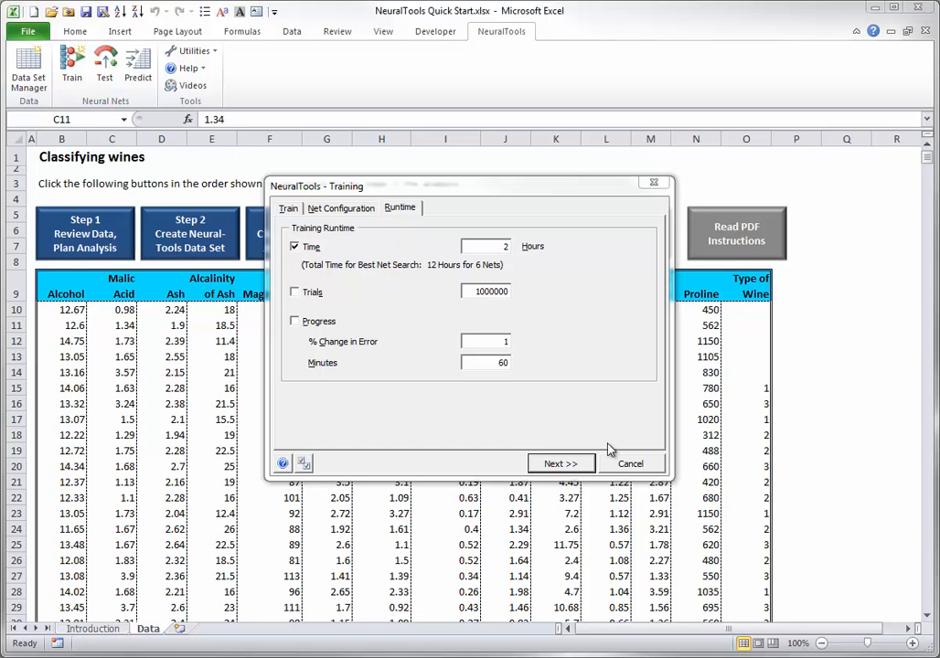
# Advance from the Runtime settings to the Training Preview for the Wine Data set.
pyautogui.click(543, 466)
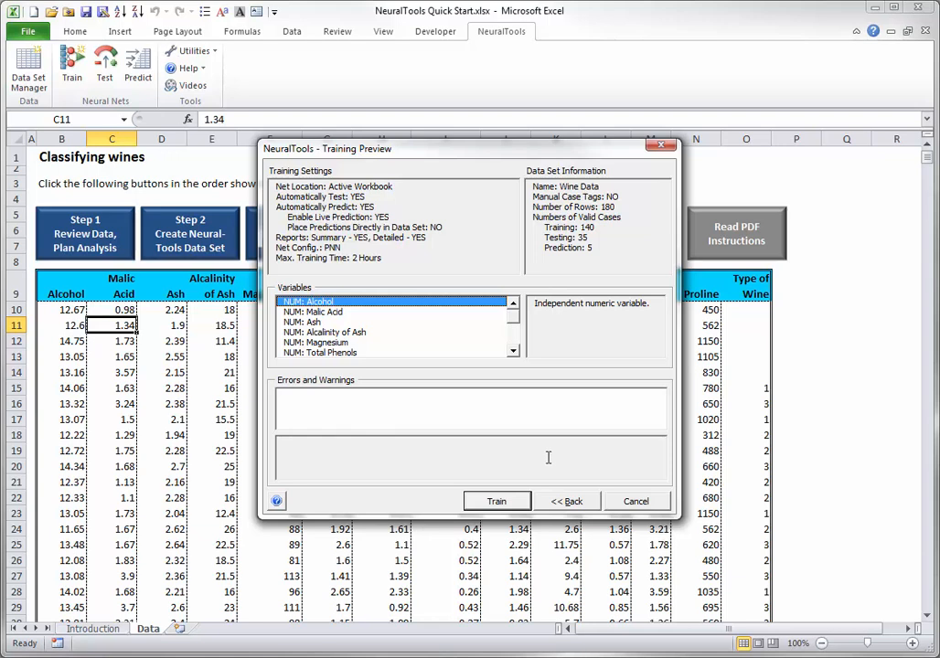
# Start training the net, generating the NeuralTools-Summary report.
pyautogui.click(517, 502)
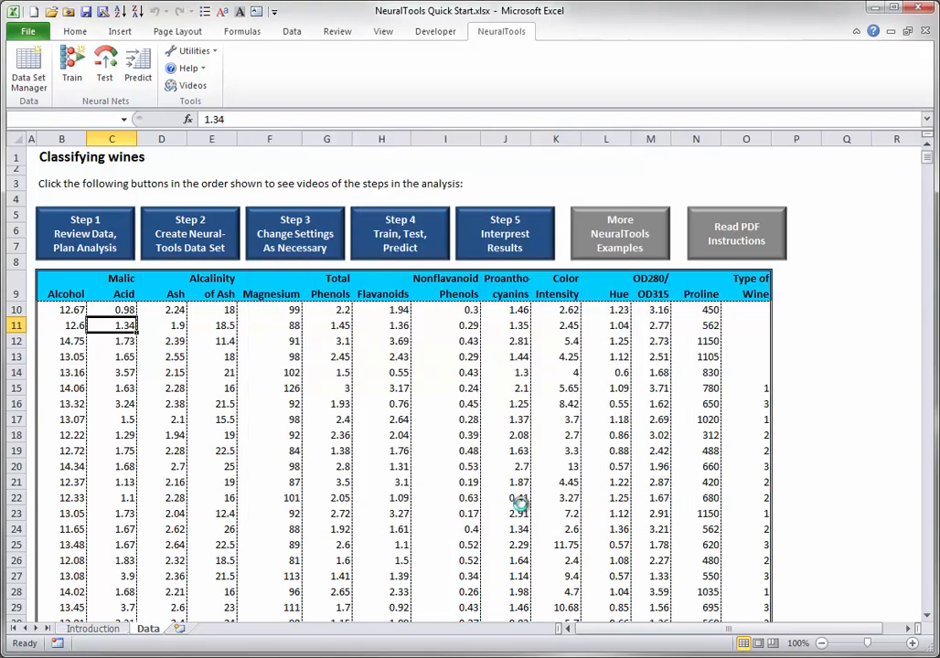